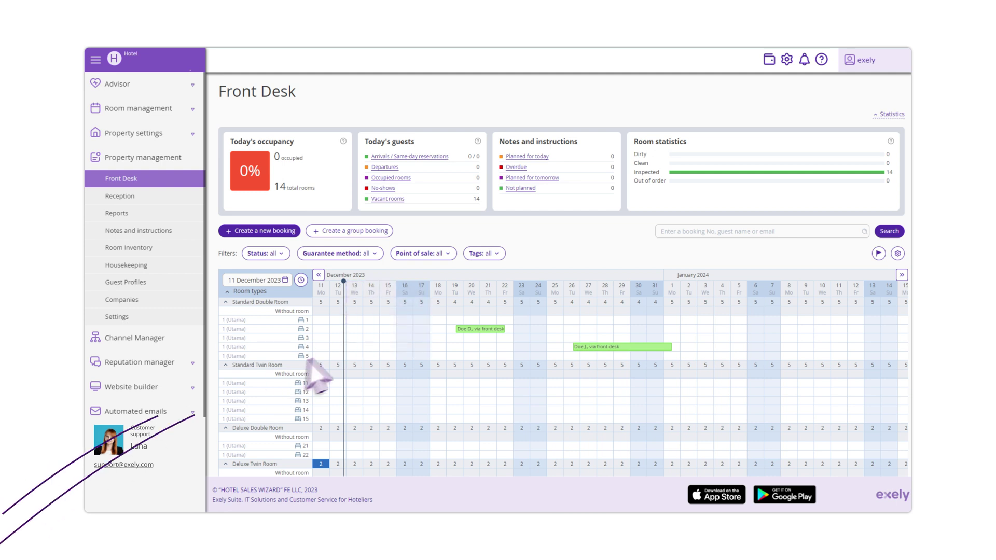
Select room 4's grid cells from 13 to 16 December to start a new booking
drag(353, 346, 419, 348)
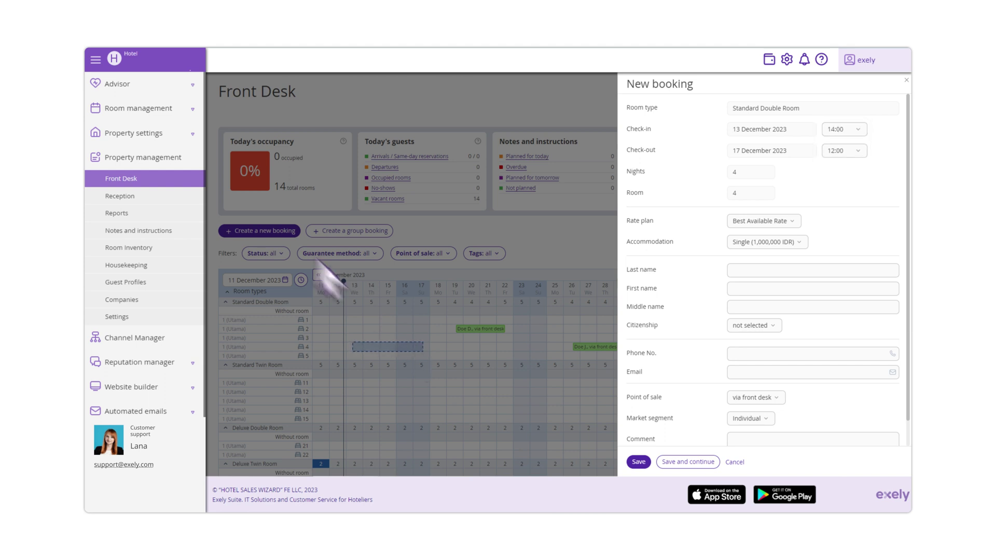
Check the default 14:00 check-in and 12:00 check-out times in the property's Main settings
click(168, 132)
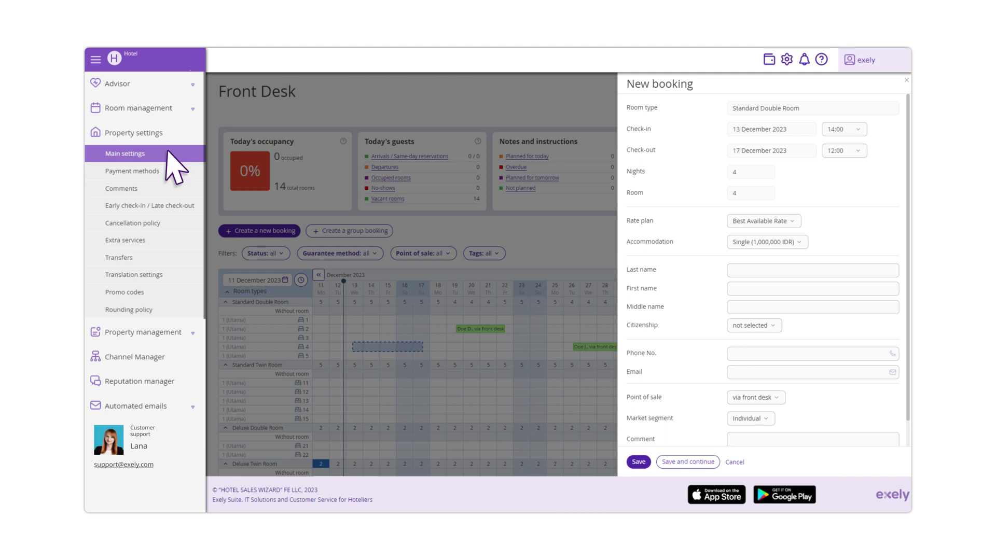
click(167, 151)
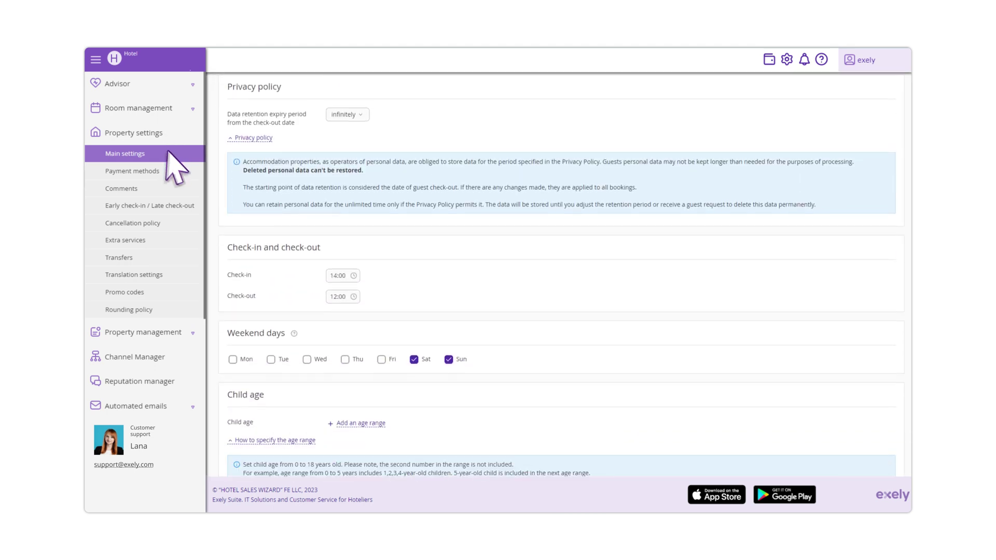
click(351, 278)
click(351, 278)
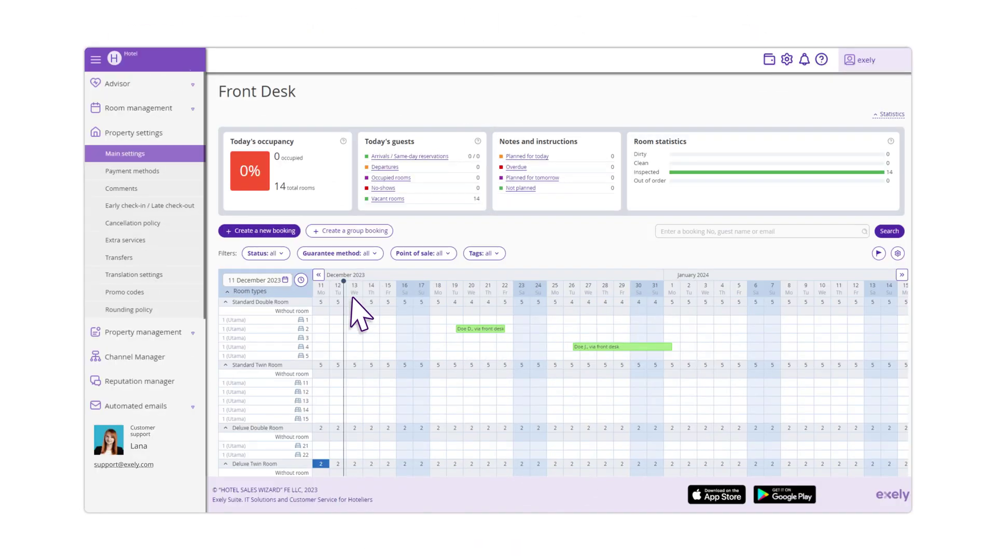
Edit the 19–22 December booking to a 12:00 check-in and 13:00 check-out
click(494, 327)
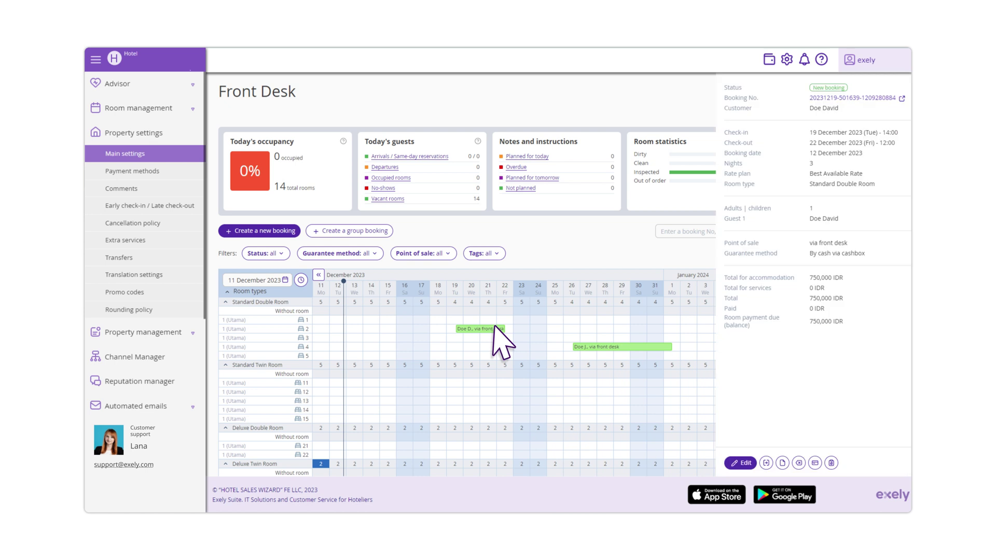
click(747, 462)
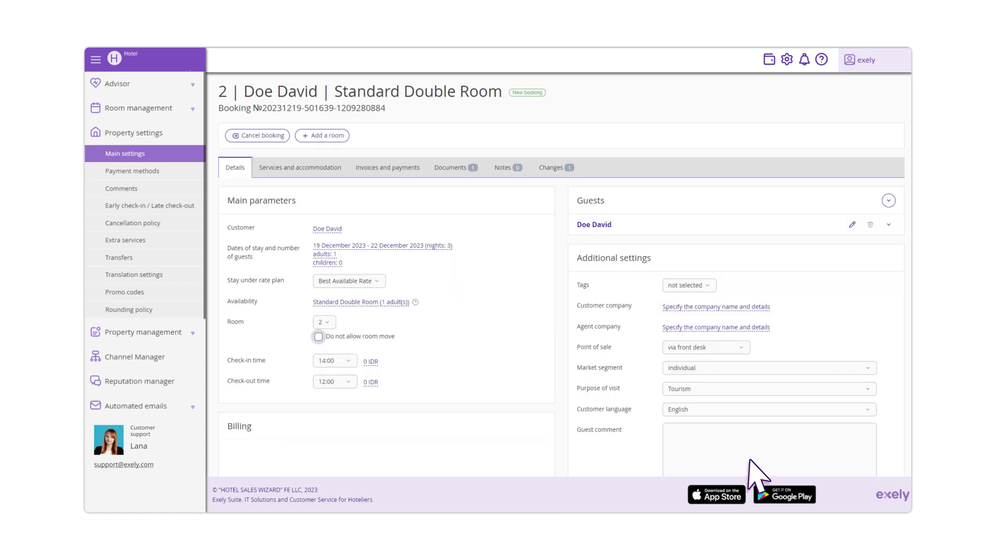
click(341, 361)
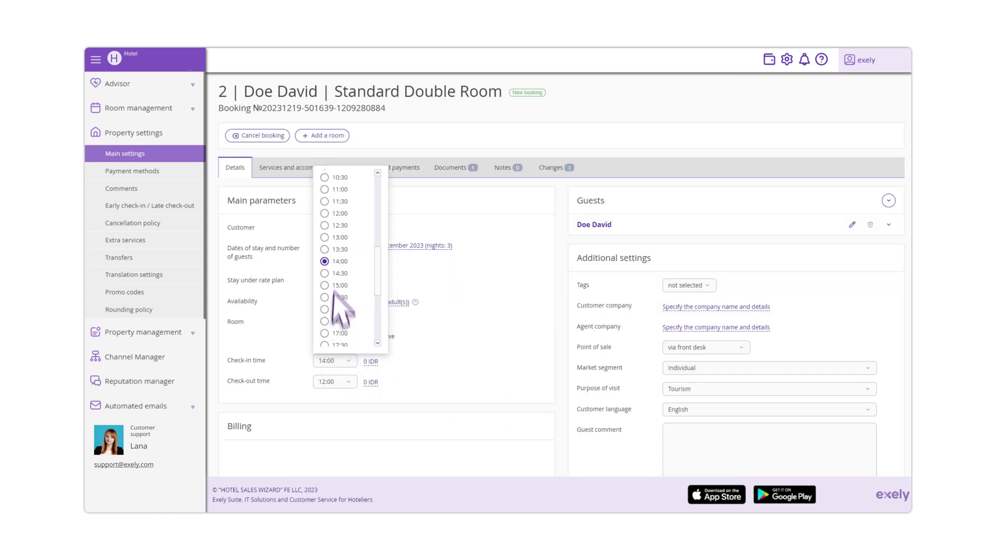
click(332, 213)
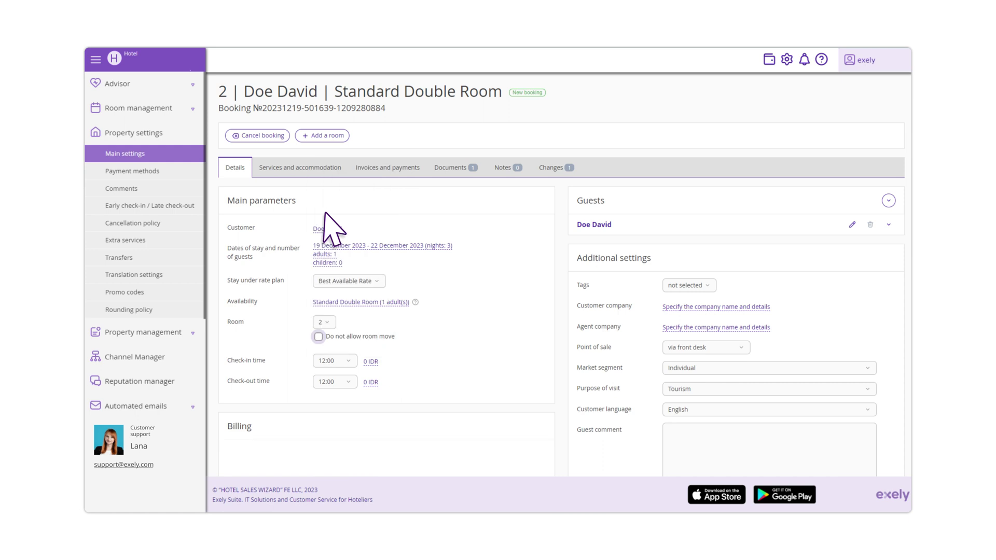
click(342, 383)
click(325, 307)
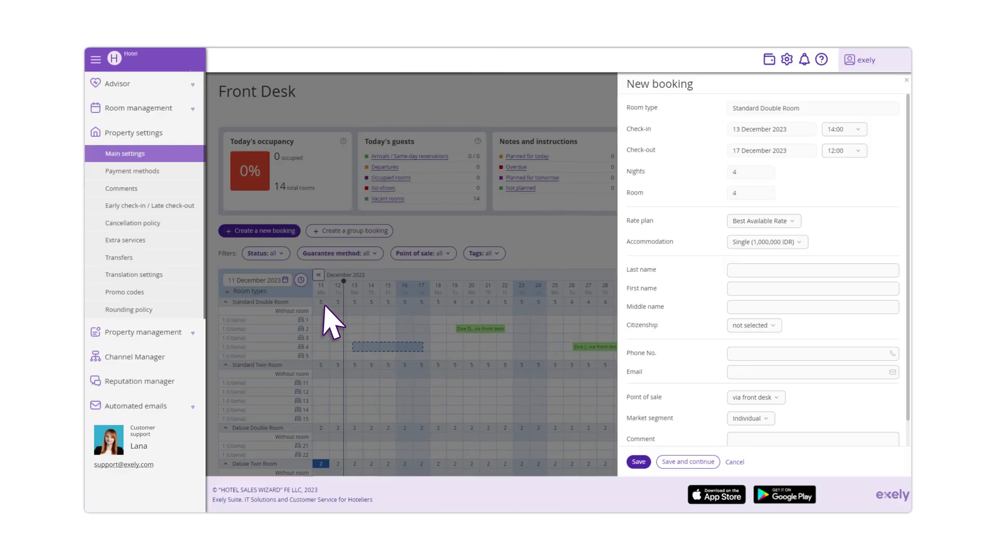
Set the booking's accommodation to 2 guests
click(791, 241)
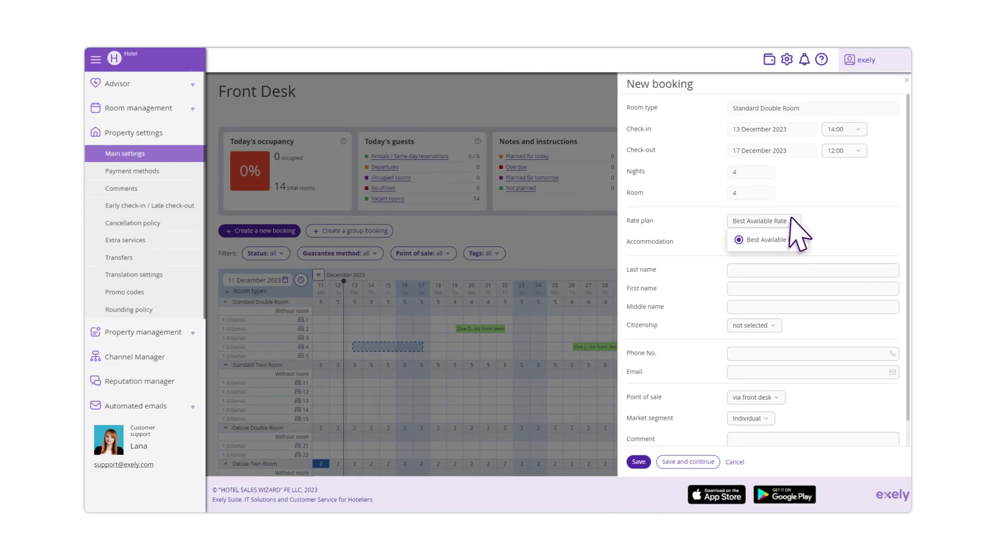
click(788, 243)
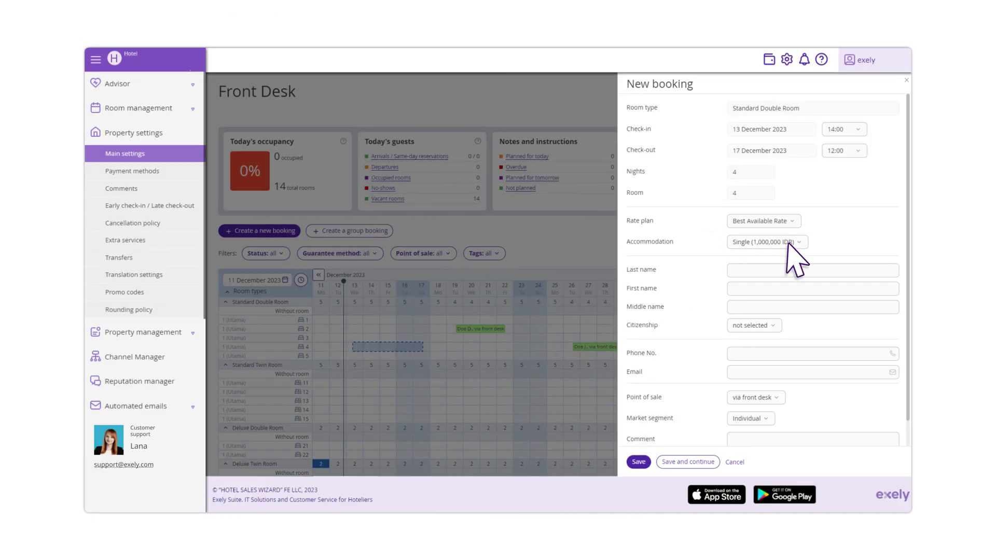
click(787, 242)
click(741, 272)
Enter the guest's last and first name and set citizenship to United States
click(741, 270)
text(johnson)
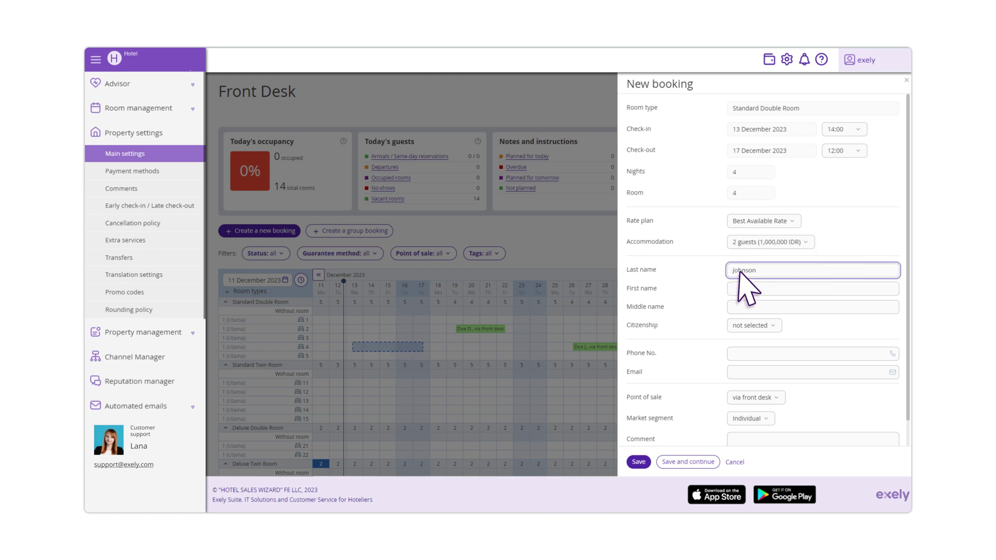
click(757, 288)
text(john)
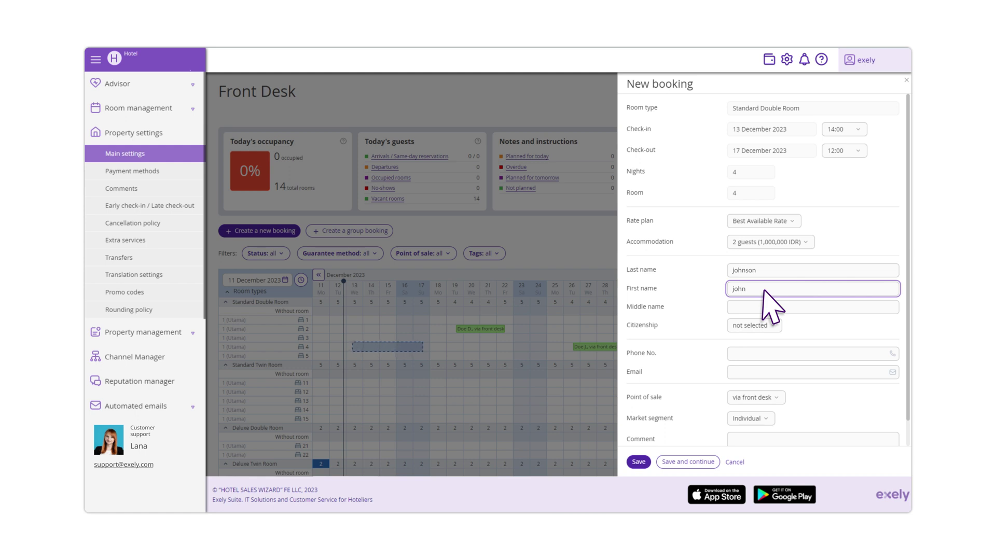
click(772, 327)
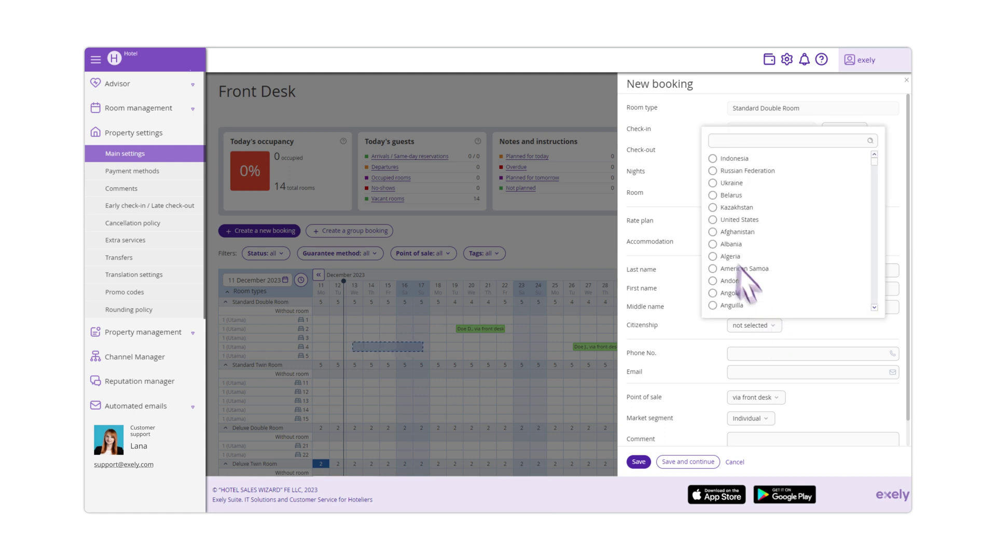
click(711, 220)
Fill in the guest's phone number and e-mail address
click(838, 355)
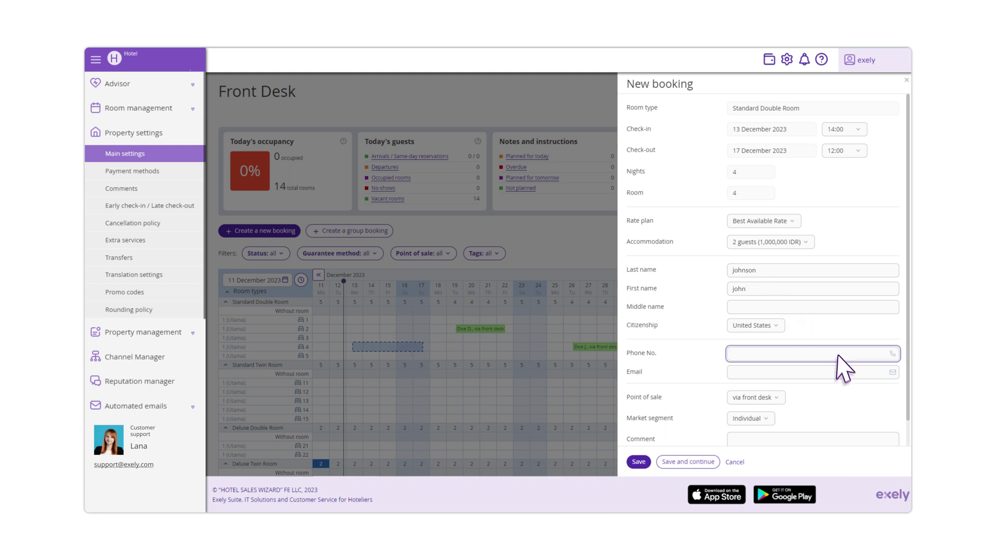
click(840, 373)
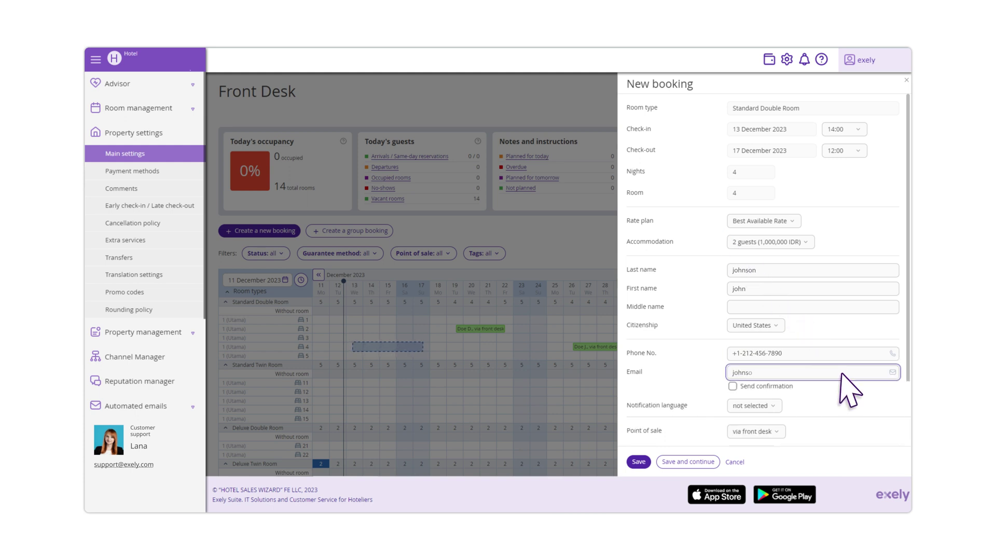
Enable the booking confirmation in English and keep the front desk point of sale
click(744, 388)
click(778, 408)
click(751, 325)
click(775, 431)
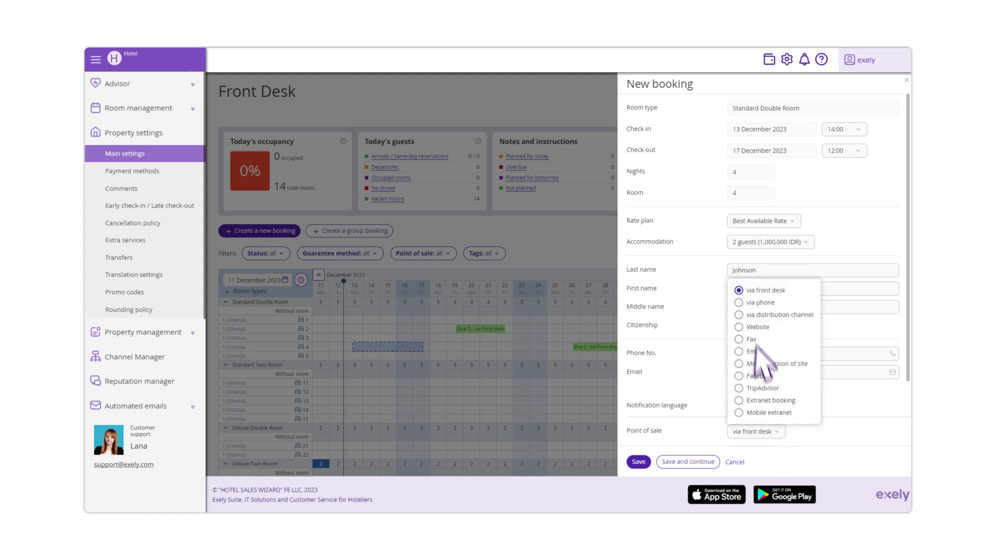
click(742, 290)
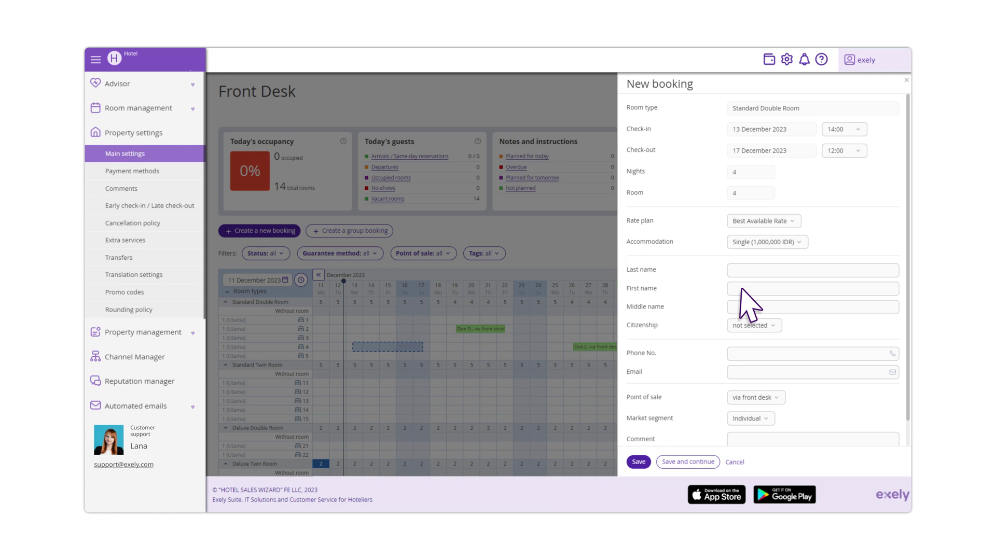
Search guests by last name and fill the form from the returning guest's saved profile
click(799, 274)
text(john)
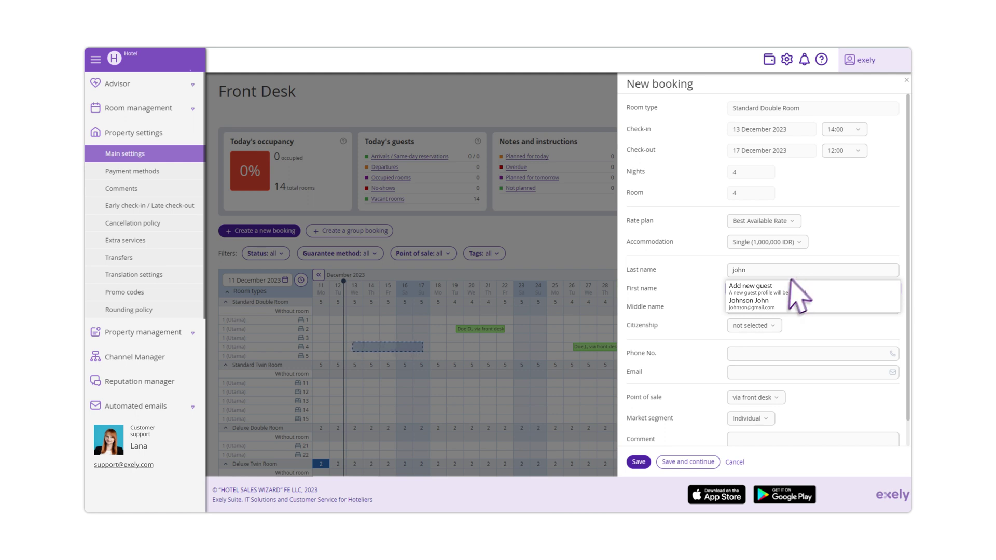
click(755, 302)
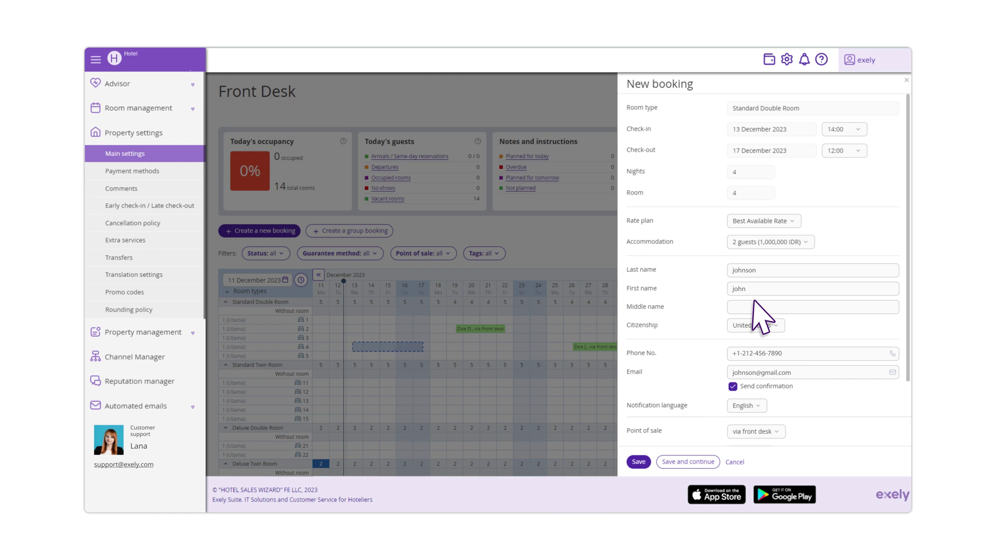
Save the new booking for room 4, 13–17 December
click(638, 462)
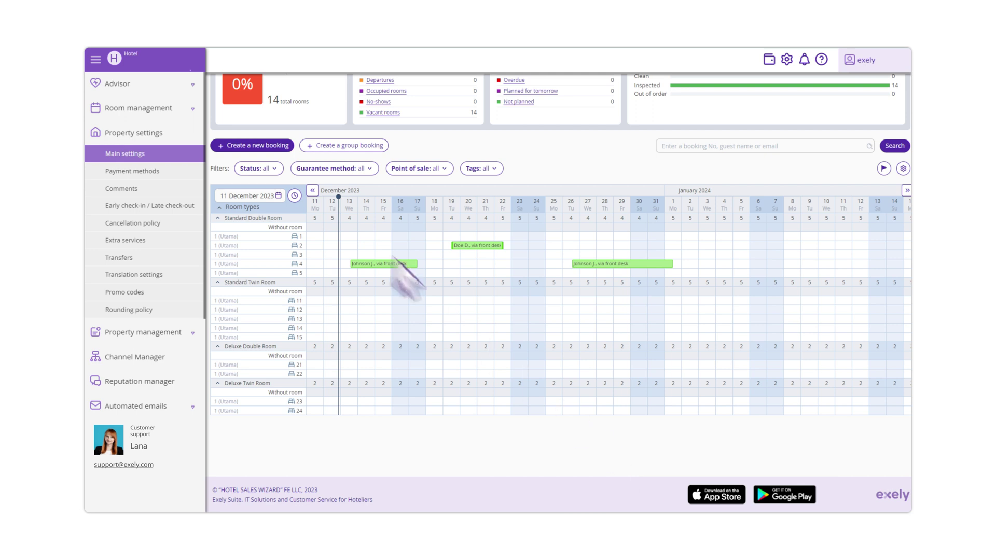
Start a wizard booking with check-in 12 December and check-out 13 December
click(264, 146)
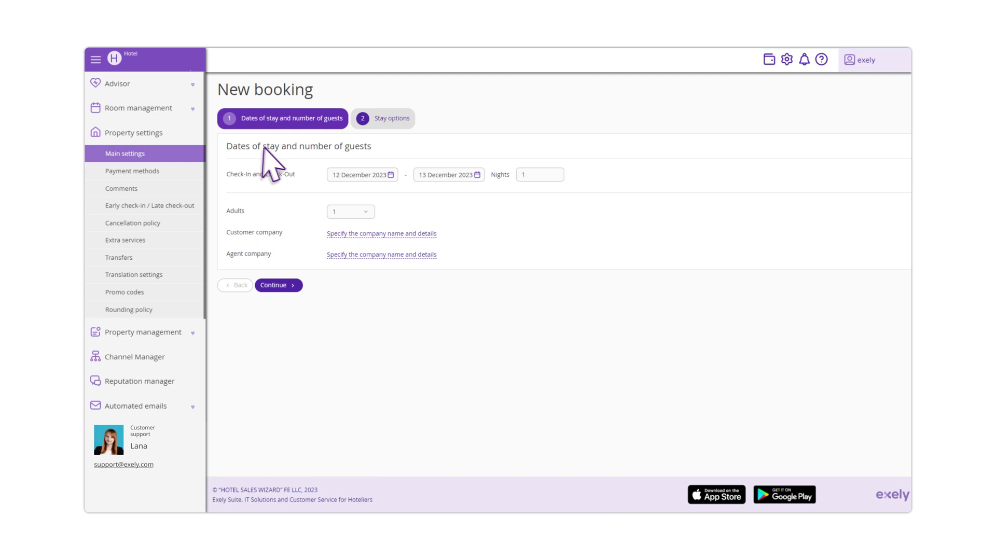
click(383, 176)
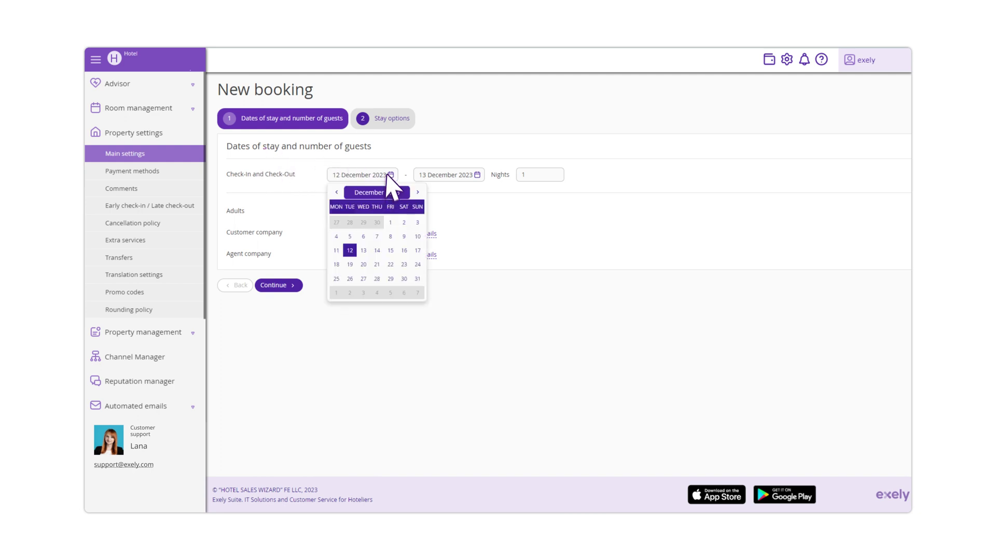
click(350, 249)
click(474, 177)
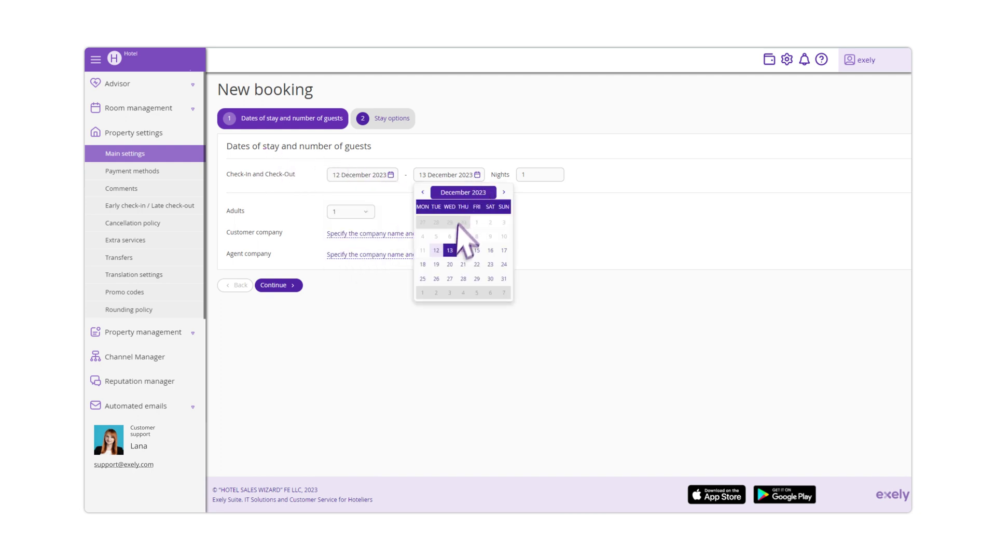
click(450, 251)
Set 2 adults and save Exely as the customer company
click(373, 214)
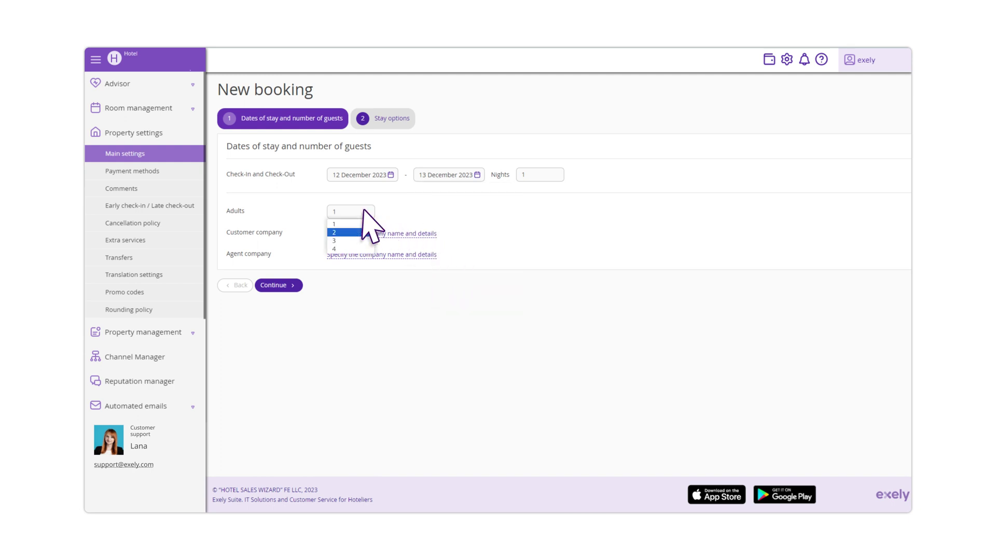
click(338, 232)
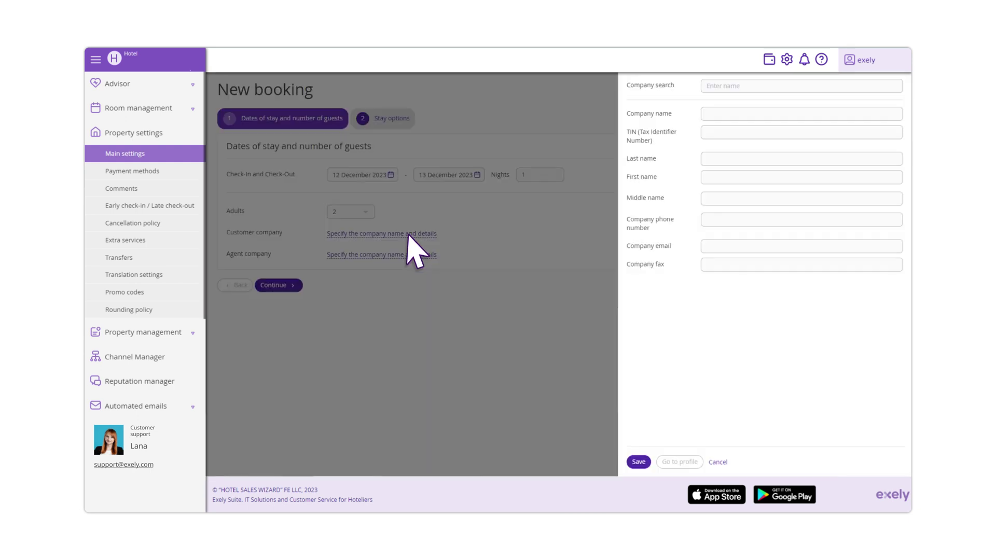
click(408, 234)
text(Exely)
click(638, 462)
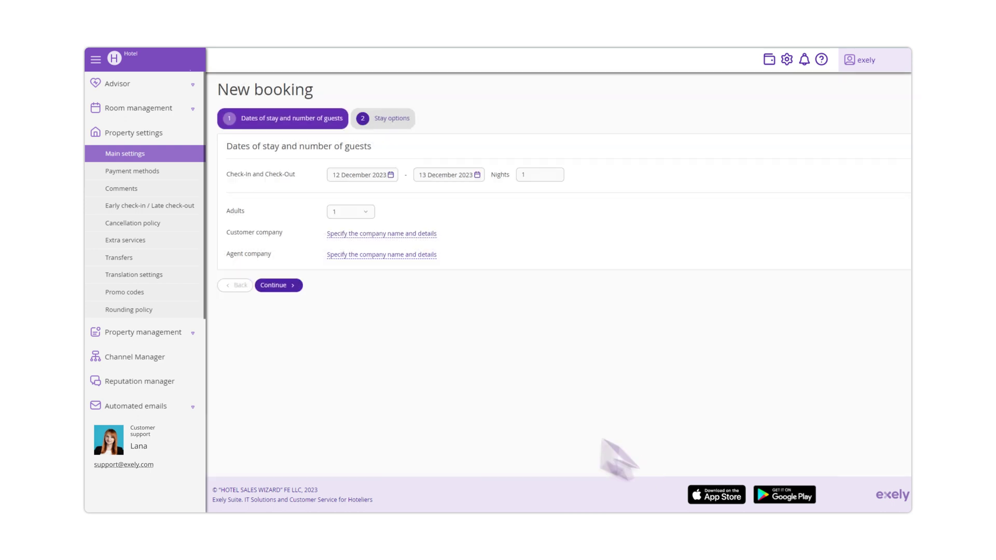
Choose the Best Available Rate, Standard Double Room for 2 adults, and room 3
click(286, 285)
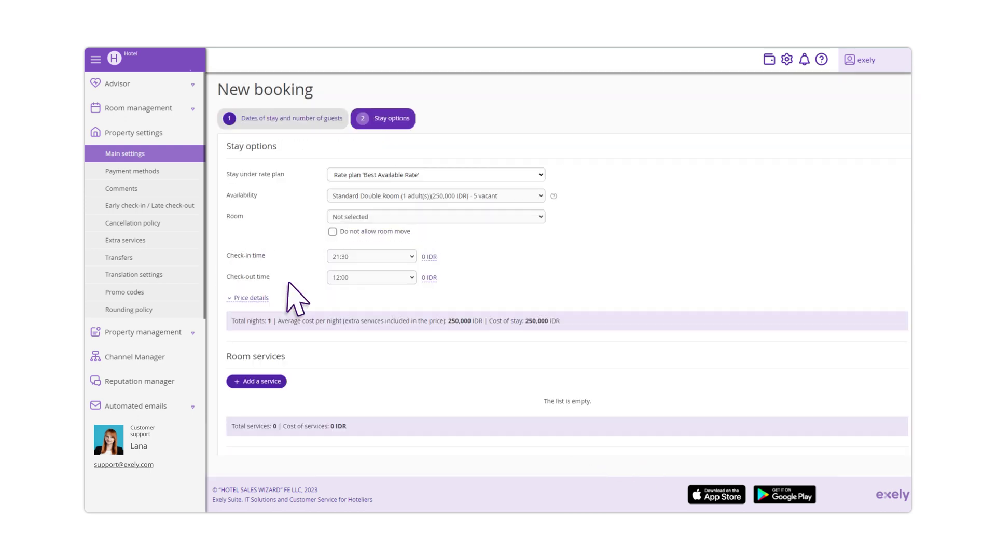
click(529, 177)
click(430, 190)
click(519, 195)
click(490, 221)
click(529, 216)
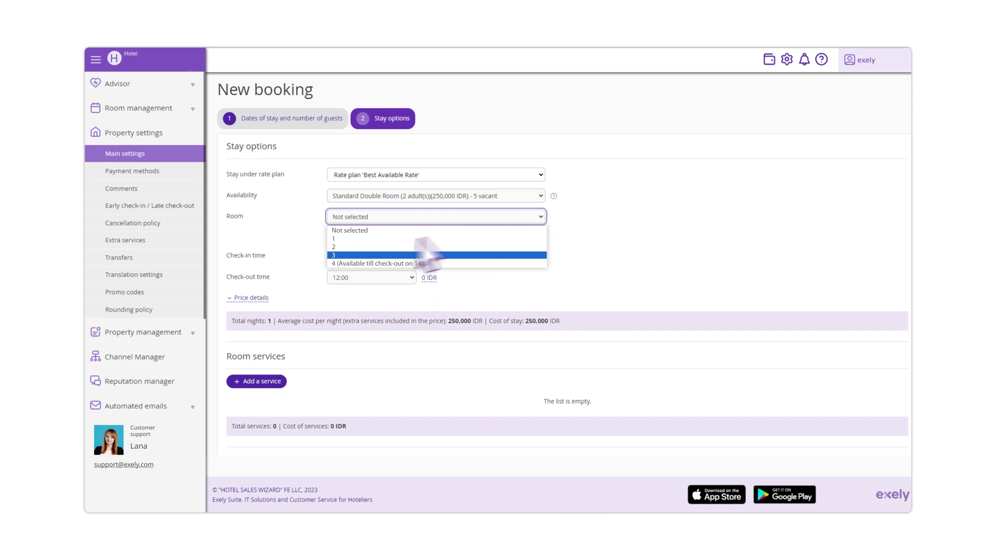
click(338, 254)
Set check-in 22:00, check-out 11:00, and add the 150 IDR Spa and Parking service
click(372, 255)
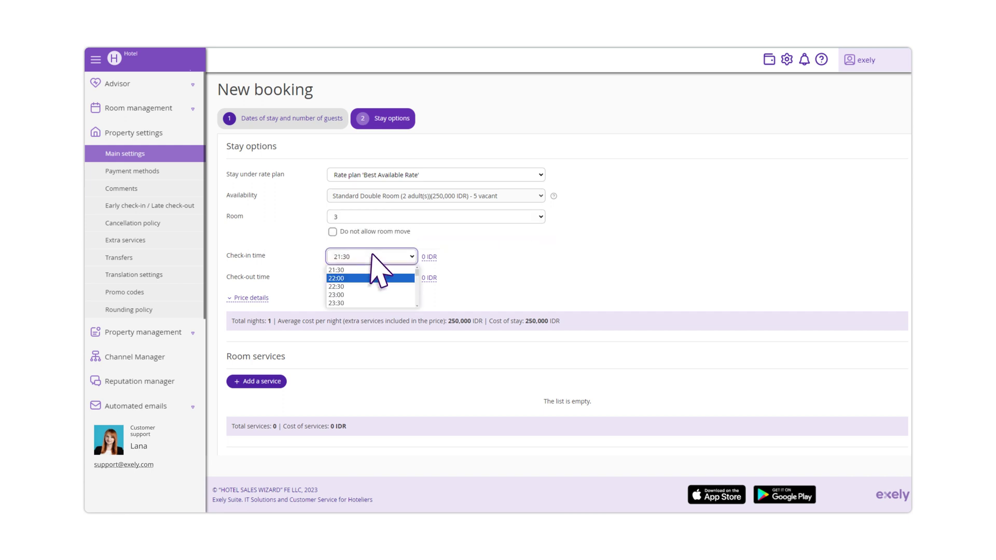
click(336, 282)
click(400, 276)
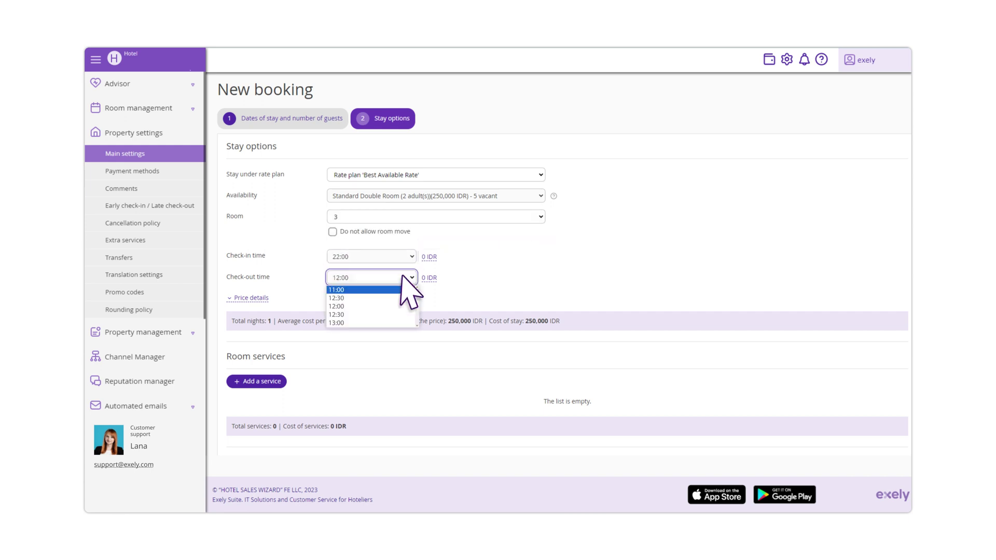
click(343, 289)
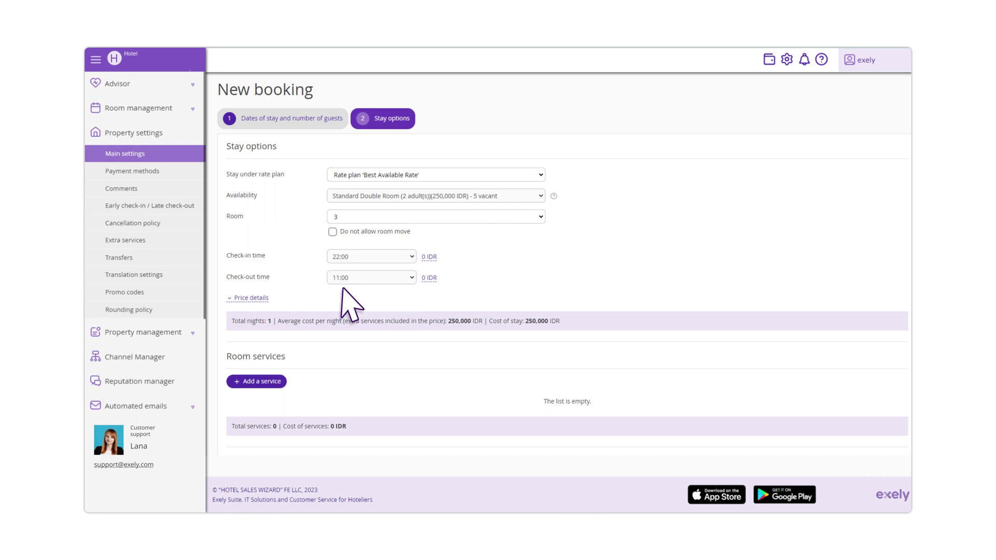
click(276, 384)
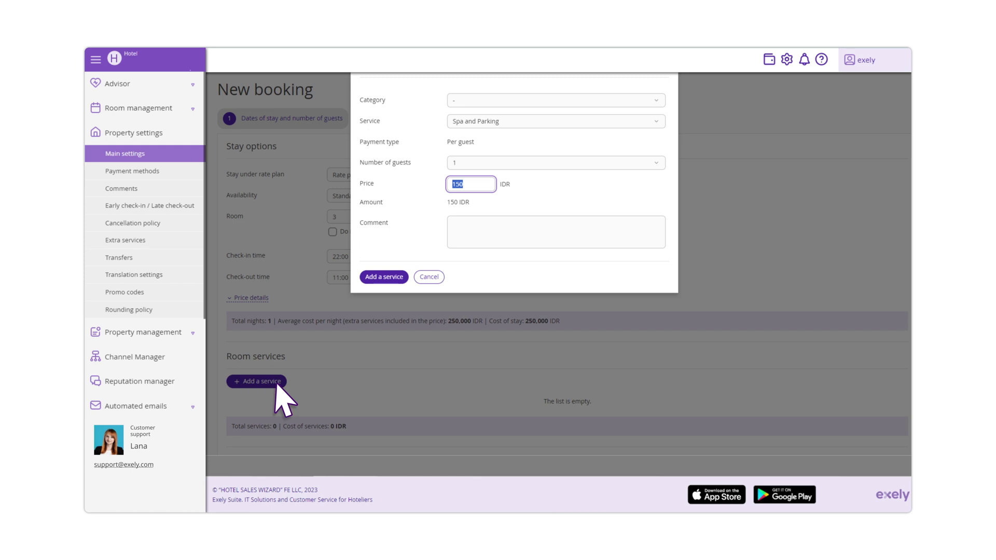
click(395, 278)
Enter the guest's last and first name and set citizenship to United States
scroll(396, 279, down, 5)
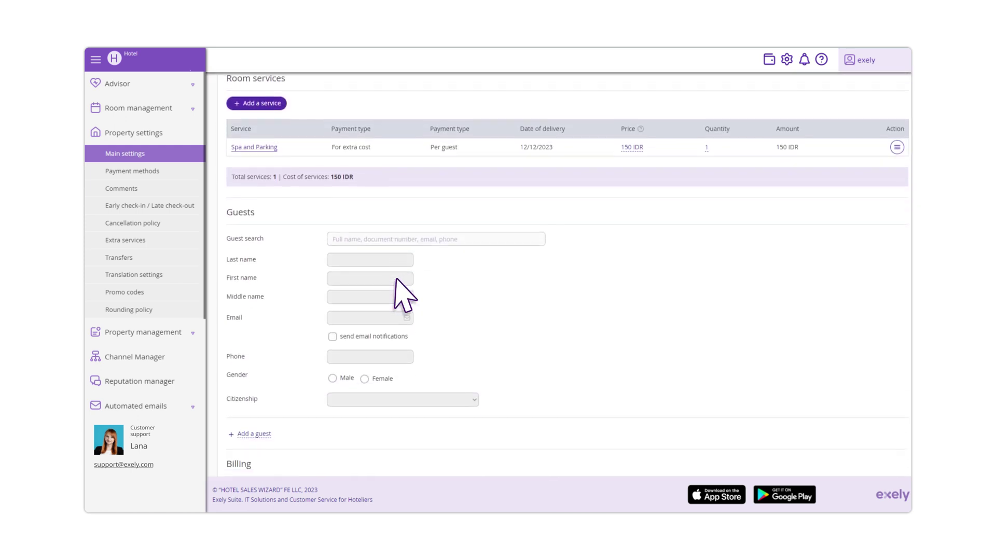
click(373, 260)
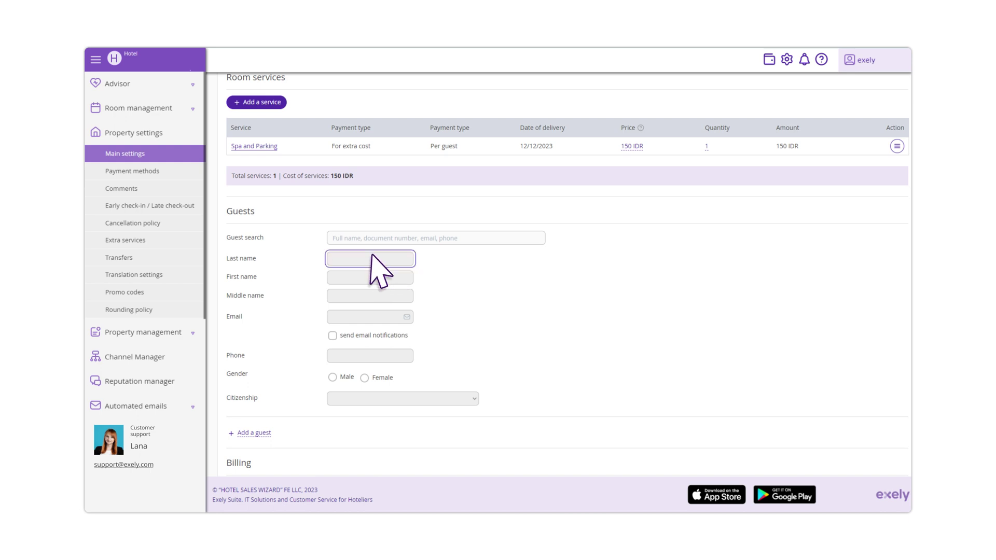
key(Tab)
click(466, 398)
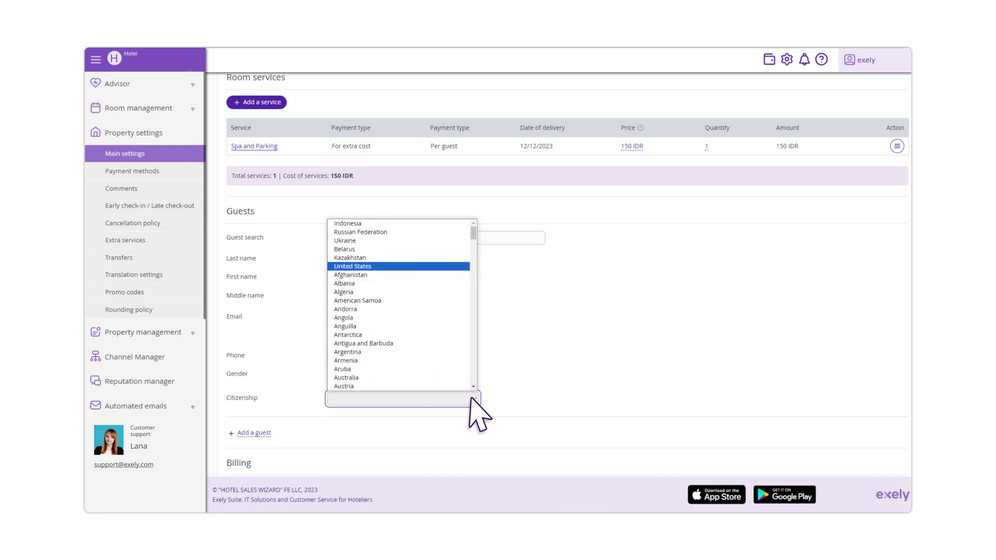
click(342, 268)
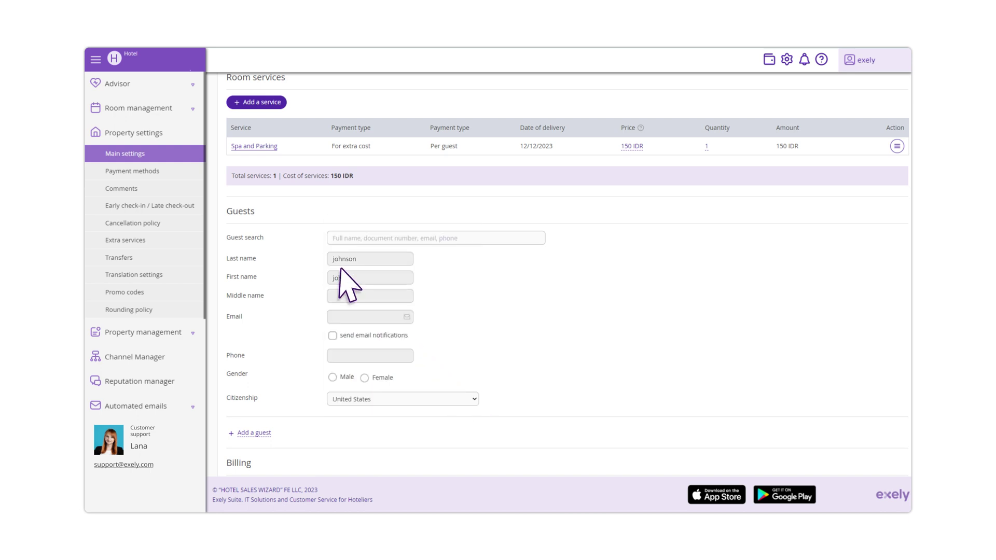
Add the guest's e-mail and phone, mark as male, and enable e-mail notifications
click(389, 316)
click(402, 357)
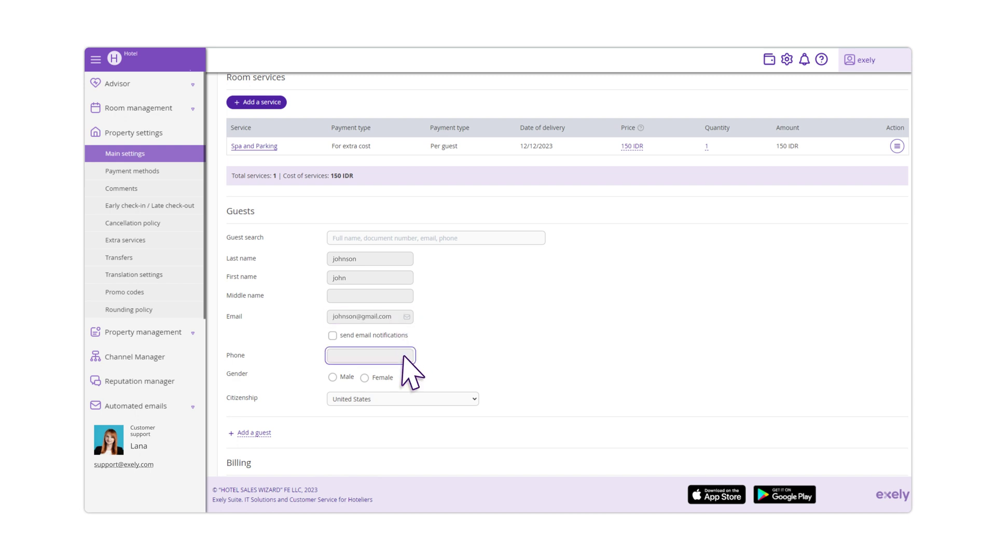
click(333, 377)
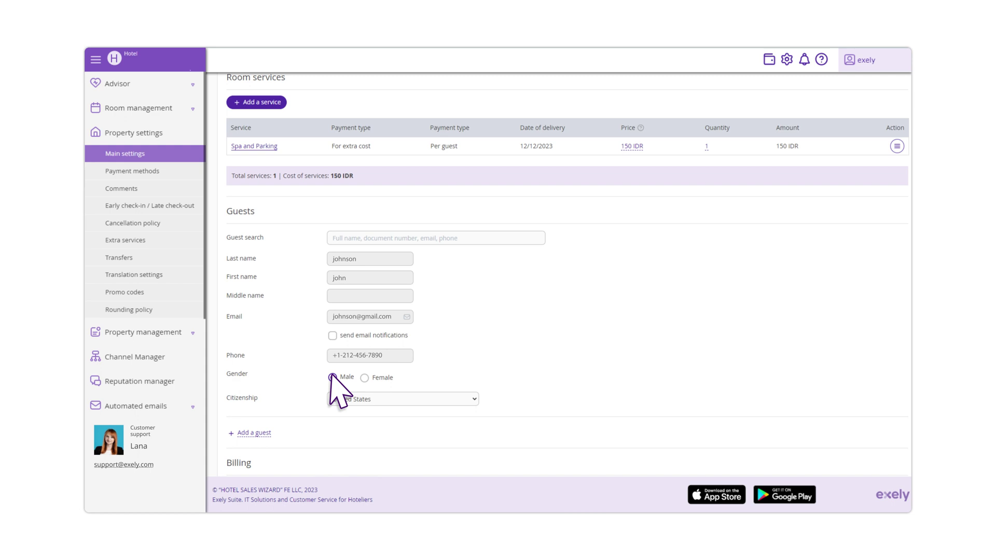
click(333, 335)
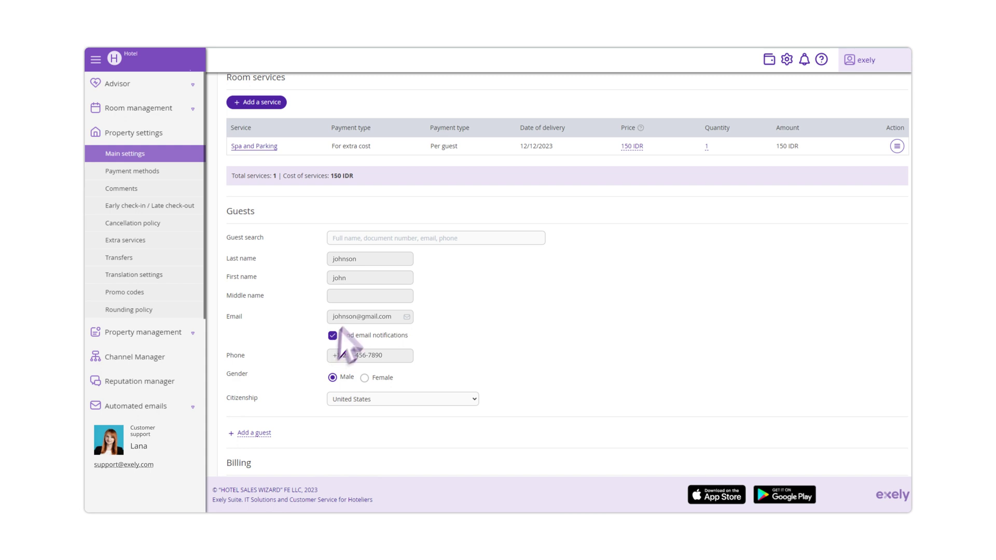
Search for an existing guest by surname and fill the guest details from that profile
click(418, 238)
text(doe)
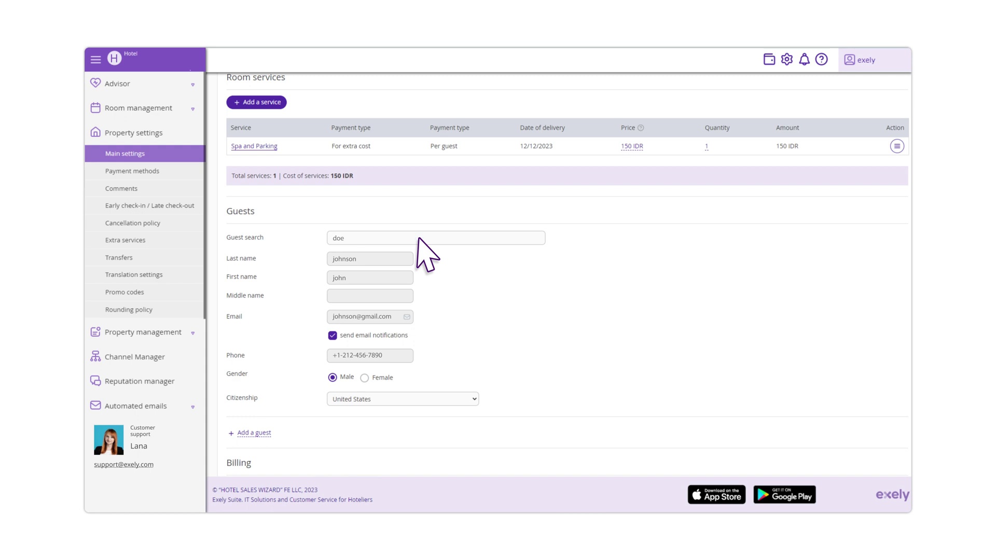
click(375, 268)
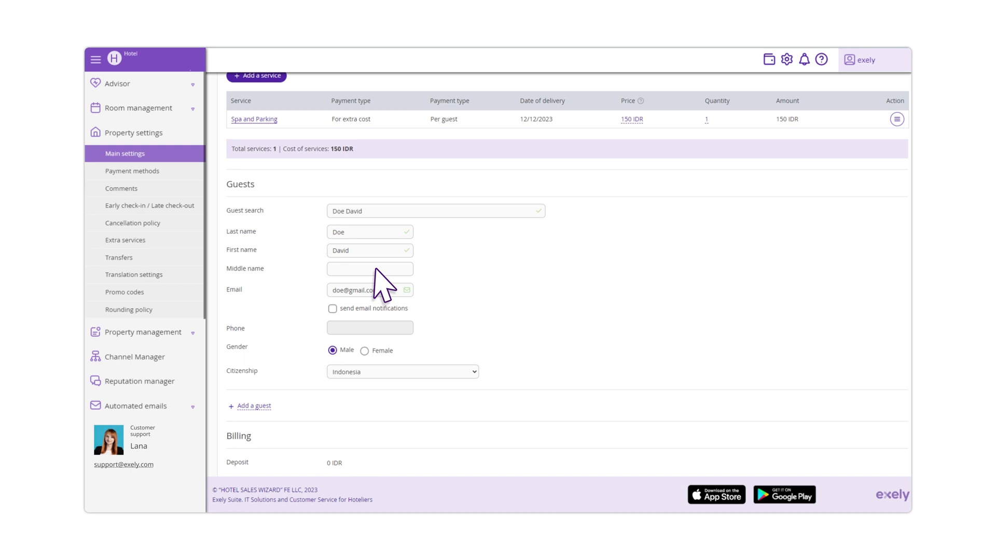
Set the booking's guarantee method to By card via terminal
scroll(384, 286, down, 5)
click(534, 189)
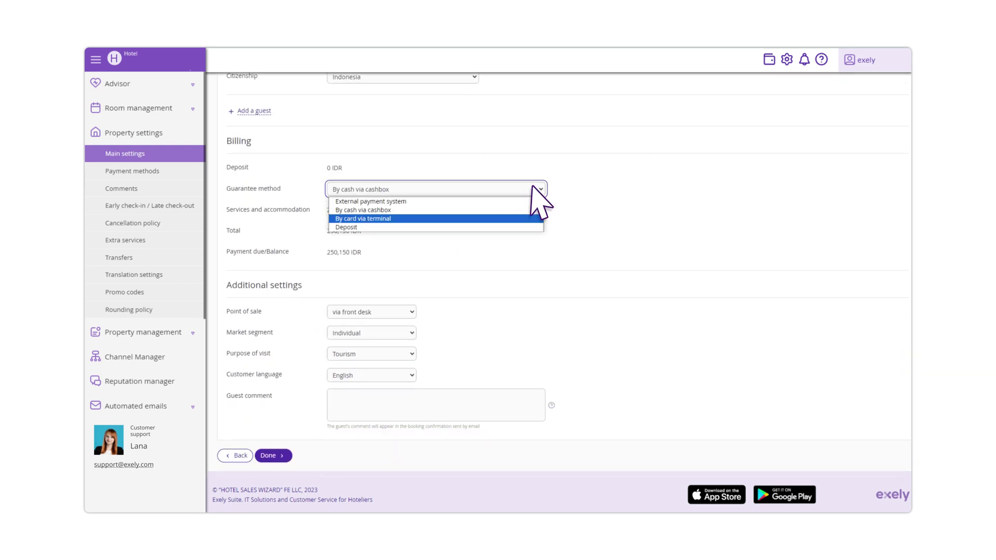
click(394, 218)
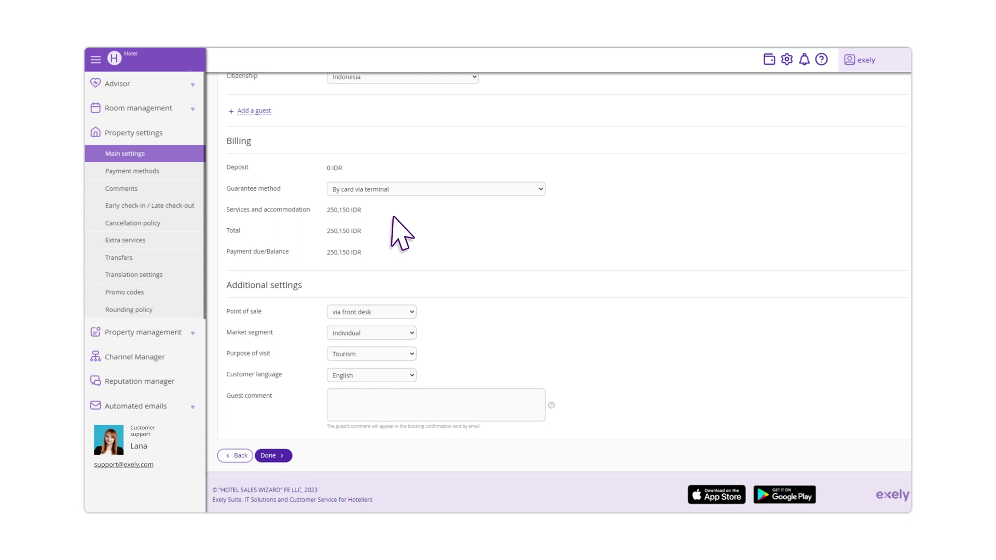
Confirm point of sale via front desk, purpose Tourism and customer language English
click(407, 311)
click(380, 324)
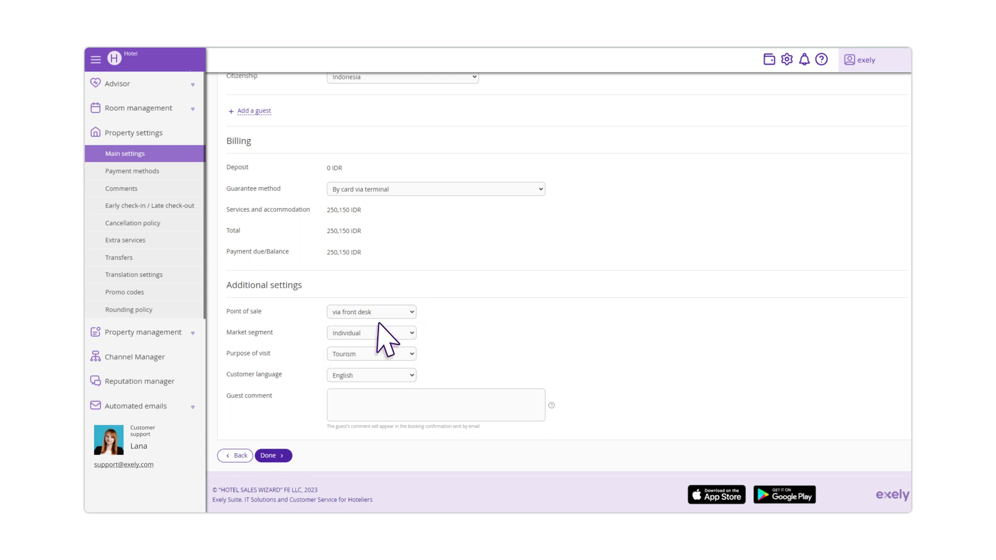
click(408, 354)
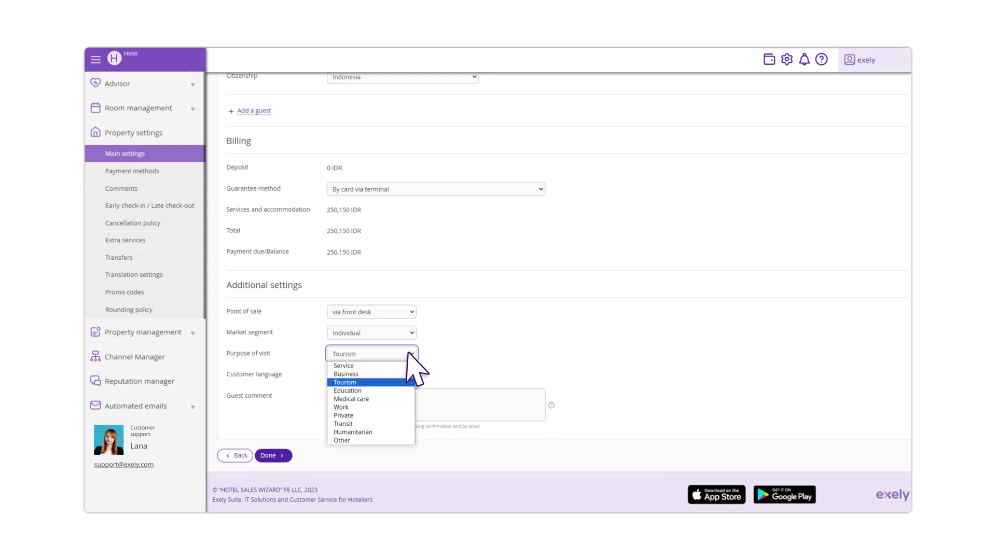
click(376, 383)
click(408, 376)
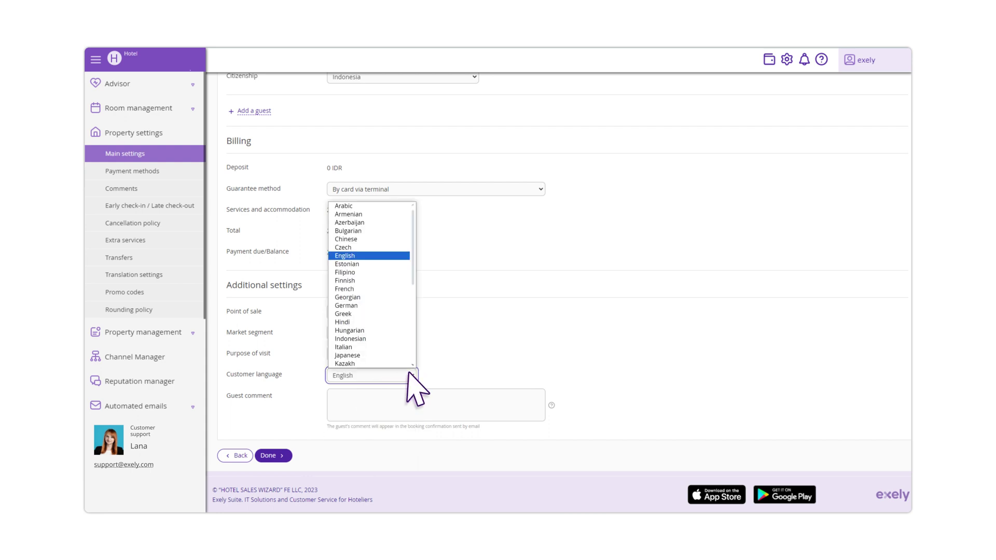
click(360, 252)
Add the guest comment 'Allergic to flowers' and finish the booking
click(338, 406)
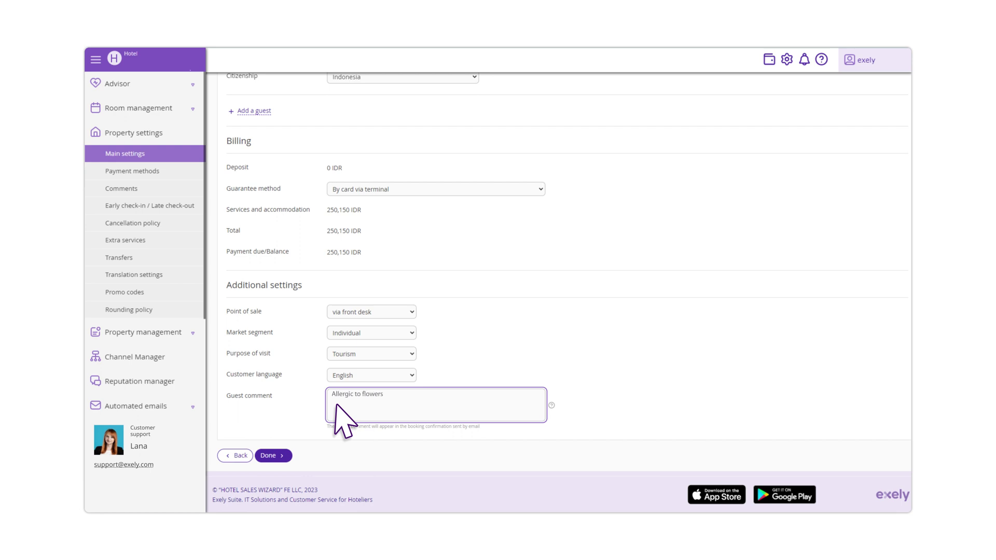
text(Allergic to flowers)
click(285, 457)
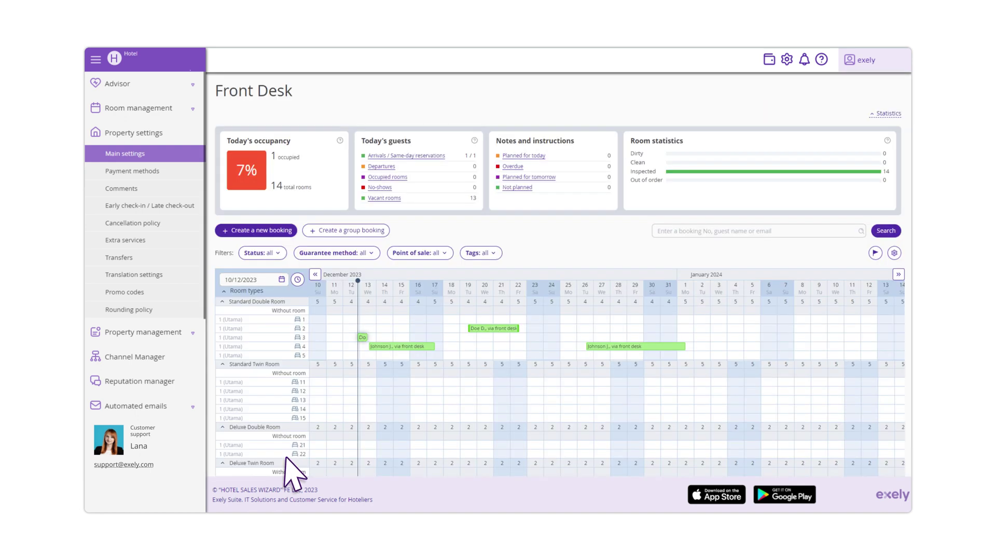